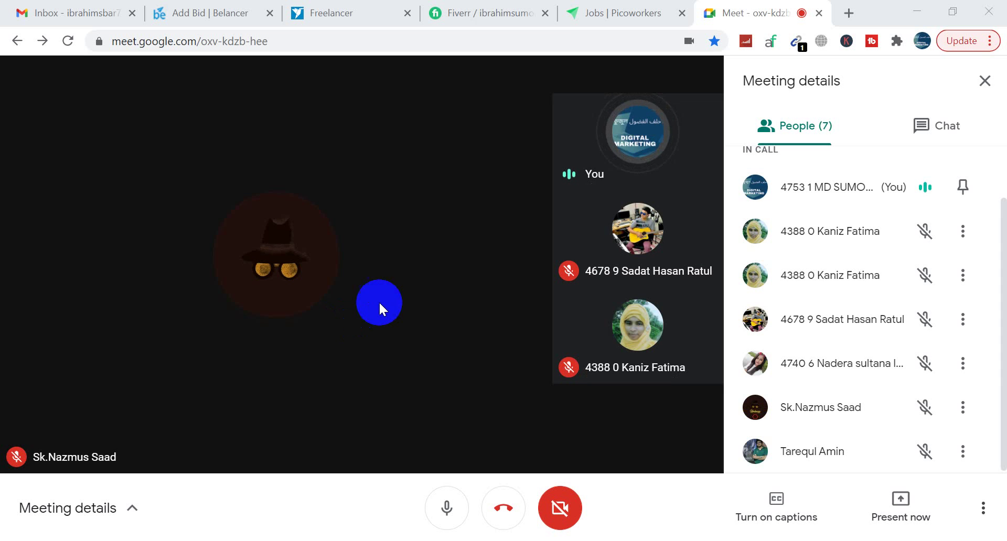
# Step: Switch to WhatsApp, open the DM S21 group and start a reply to the message about the board exam
pyautogui.moveTo(427, 260)
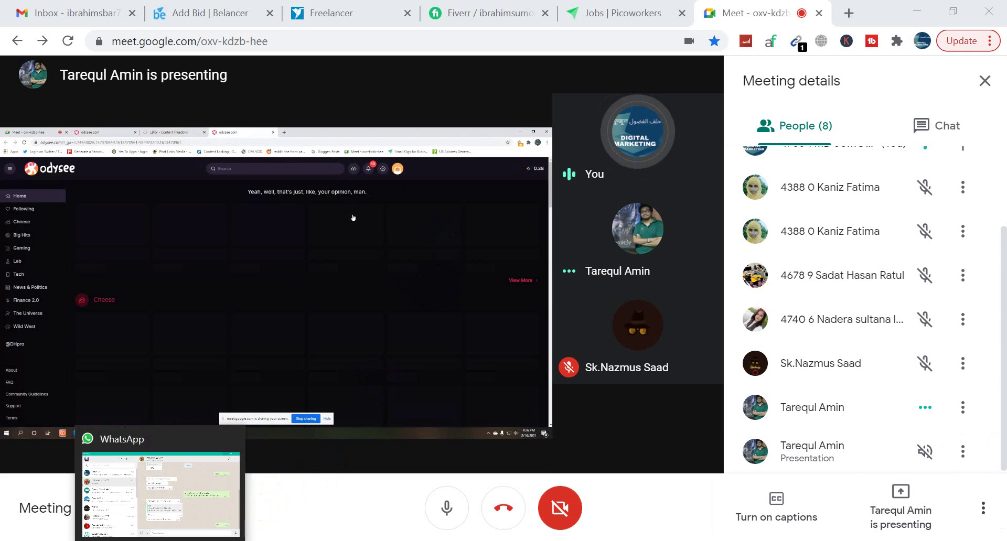
pyautogui.click(160, 517)
pyautogui.click(232, 139)
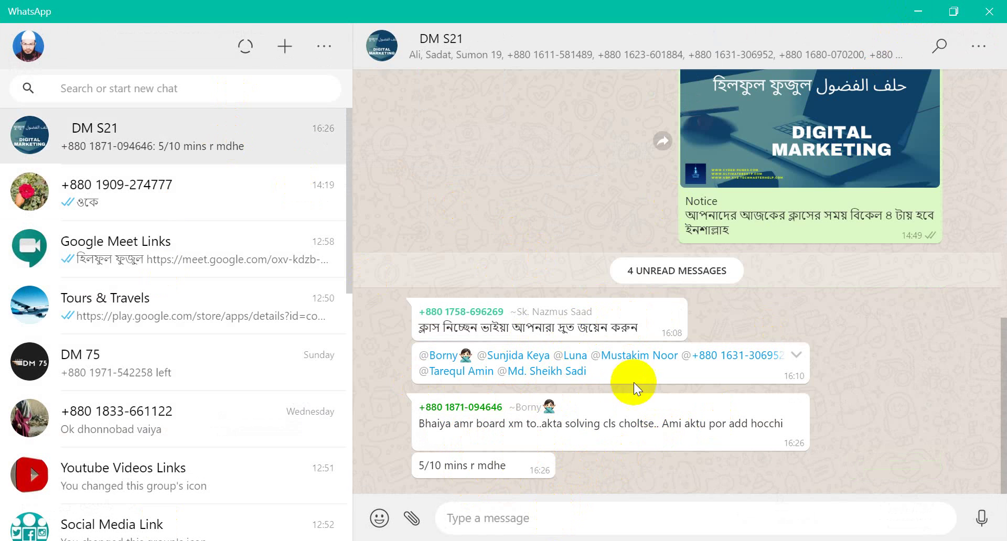
pyautogui.click(796, 406)
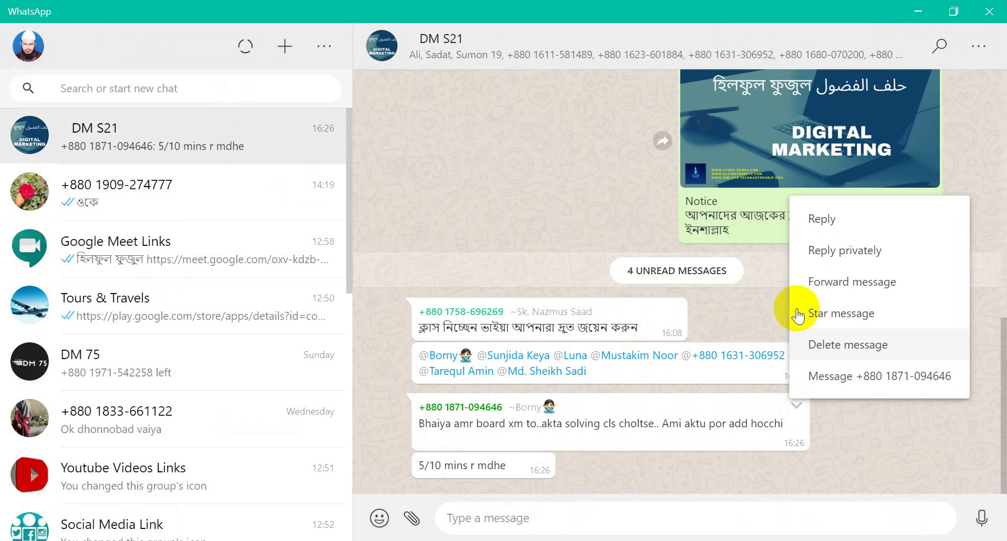
pyautogui.click(814, 224)
# Step: Write "আগে আপনার বোর্ড এক্সাম" as the beginning of the Bengali reply
pyautogui.write('age')
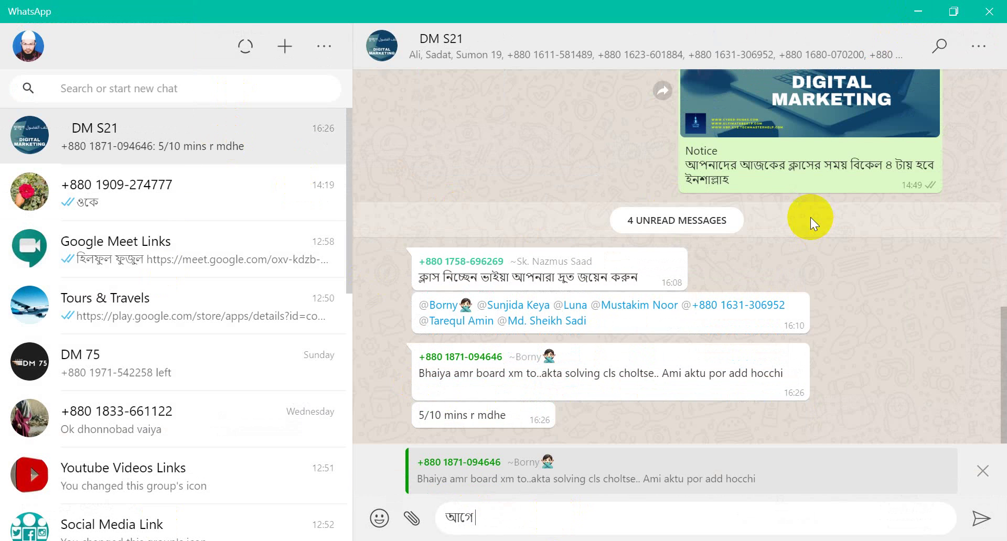
pyautogui.write(' apnar ')
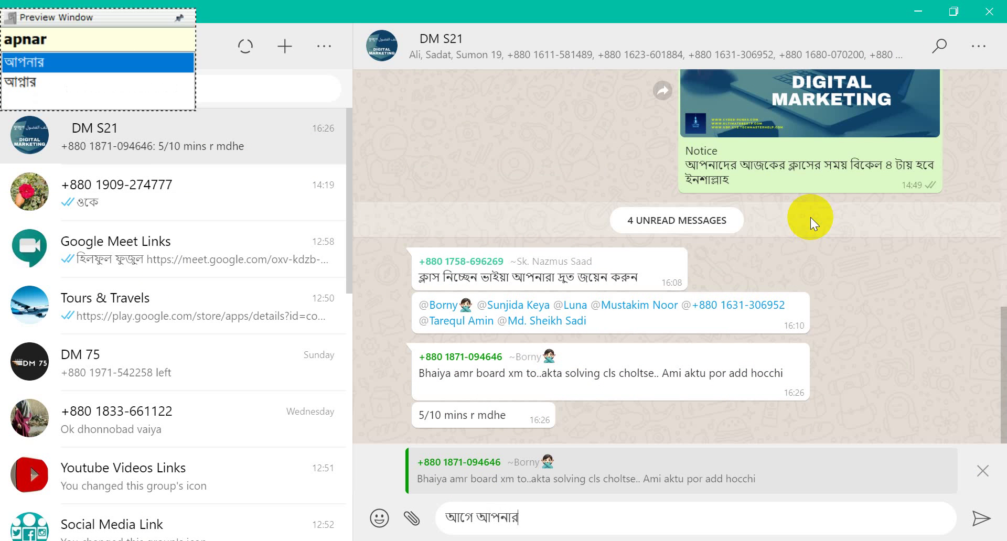
pyautogui.write('bord')
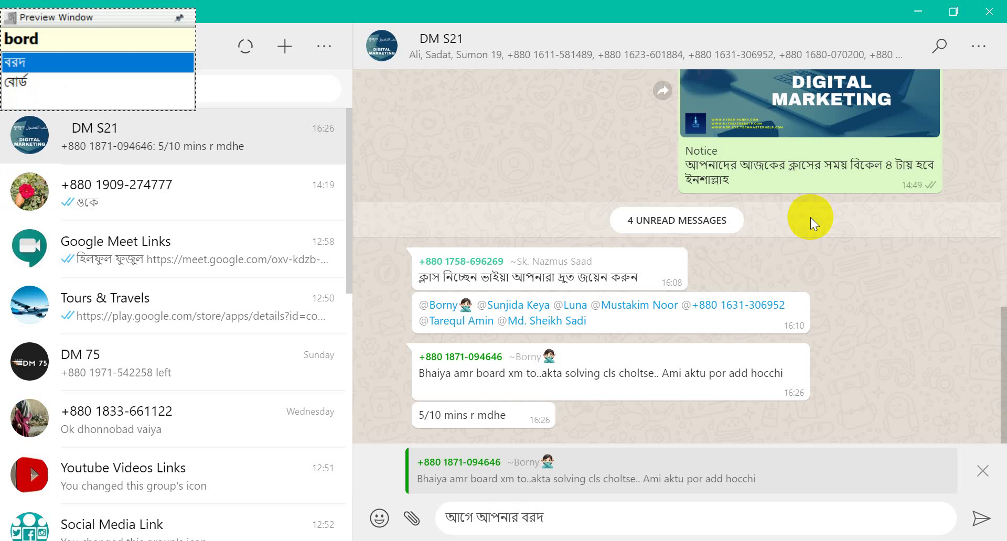
pyautogui.press('Down')
pyautogui.press('Return')
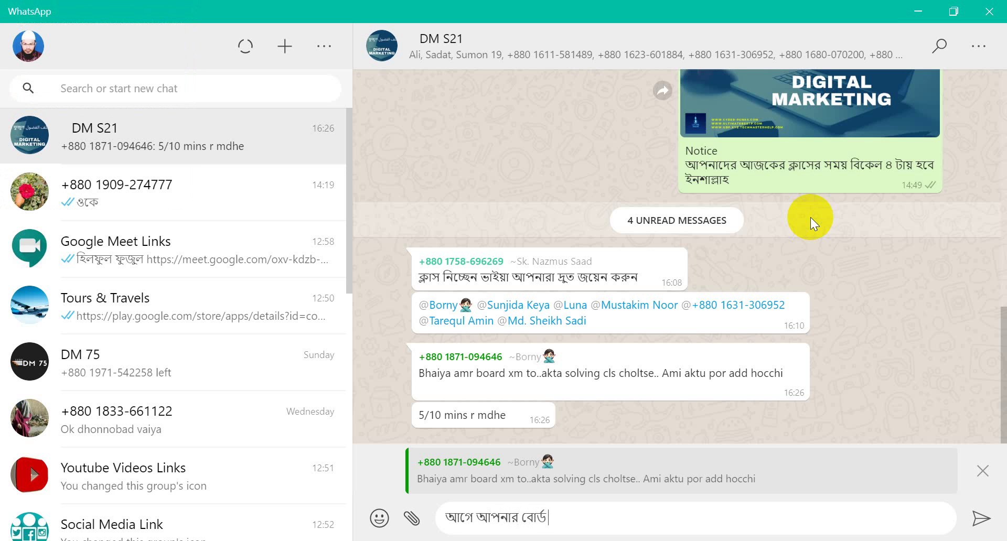
pyautogui.write('ex')
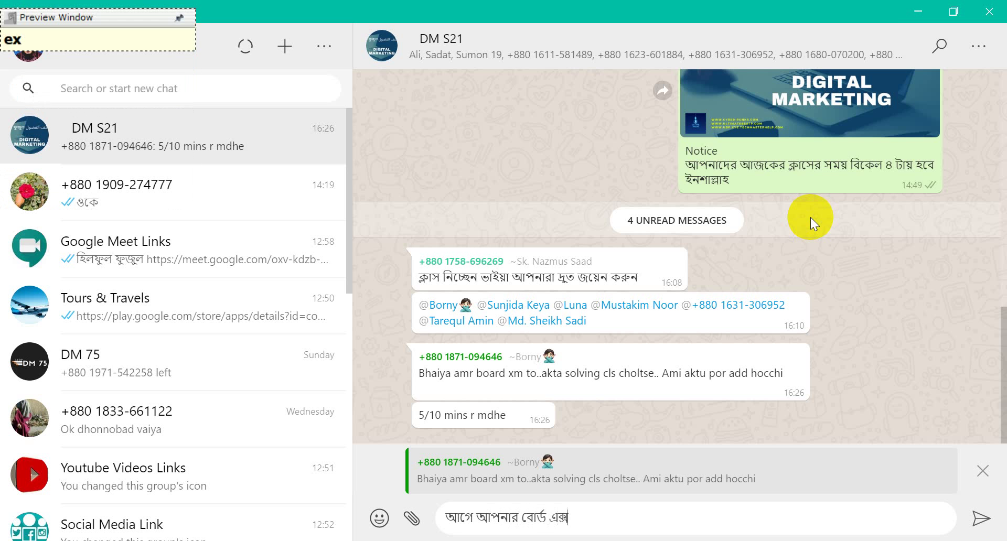
pyautogui.write('am')
pyautogui.press('Return')
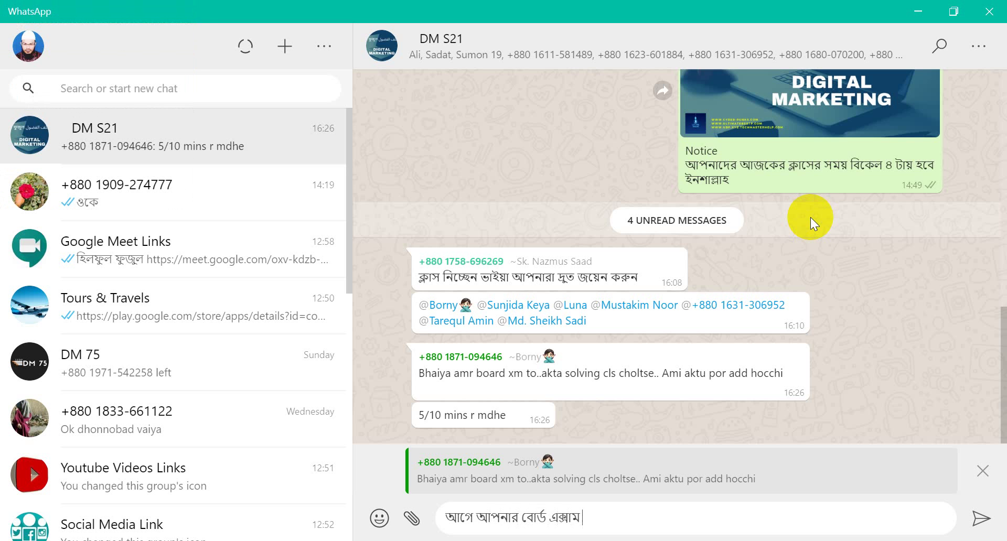
# Step: Complete the reply with "দিন, সমস্যা নেই", send it to the group and return to the Google Meet call
pyautogui.write('din')
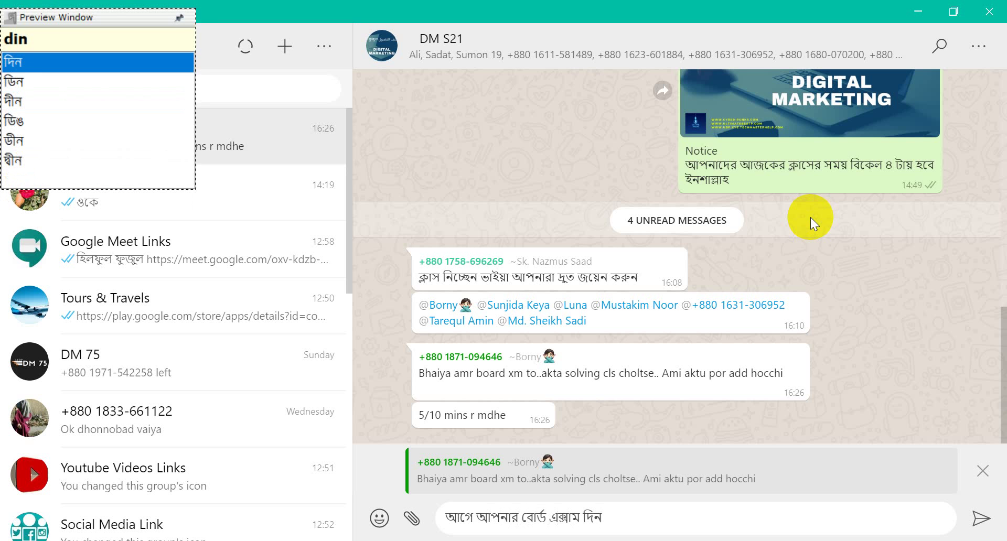
pyautogui.write(', somm')
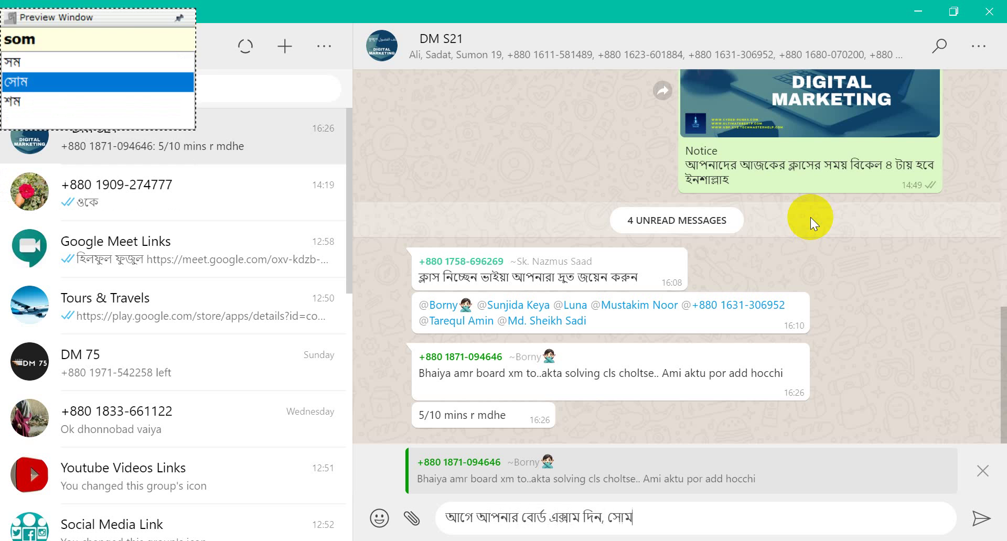
pyautogui.press('BackSpace')
pyautogui.write('ossa')
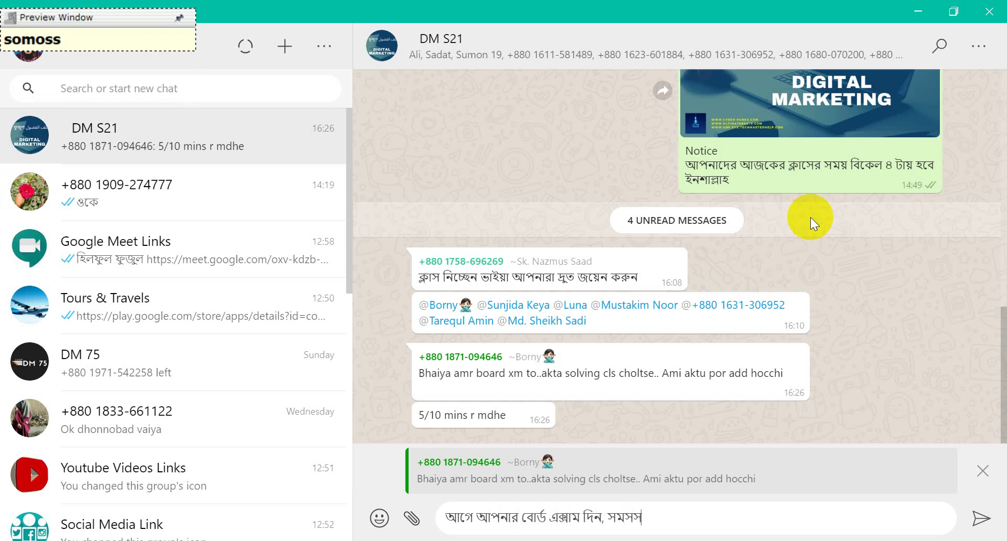
pyautogui.press('Return')
pyautogui.write('nei')
pyautogui.press('Return')
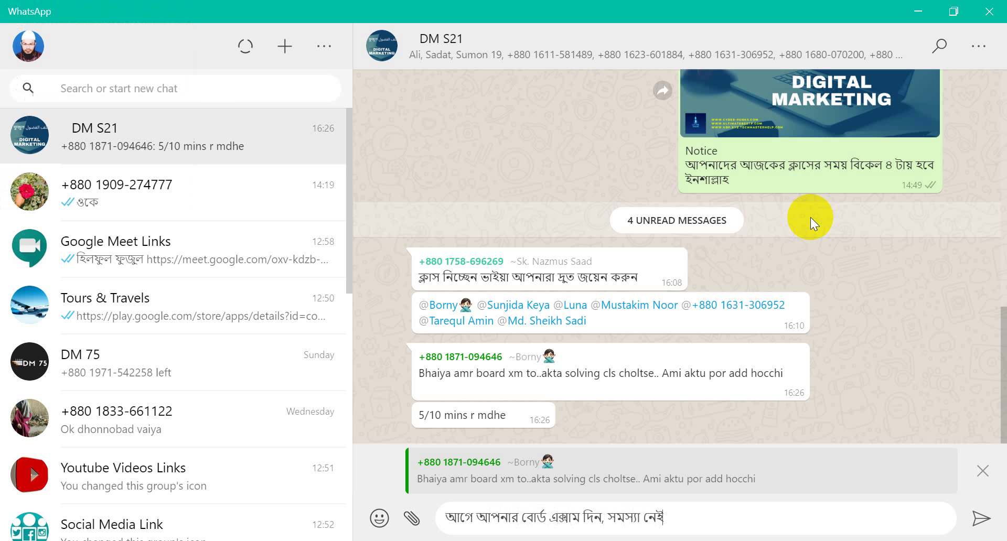
pyautogui.press('Return')
pyautogui.click(922, 12)
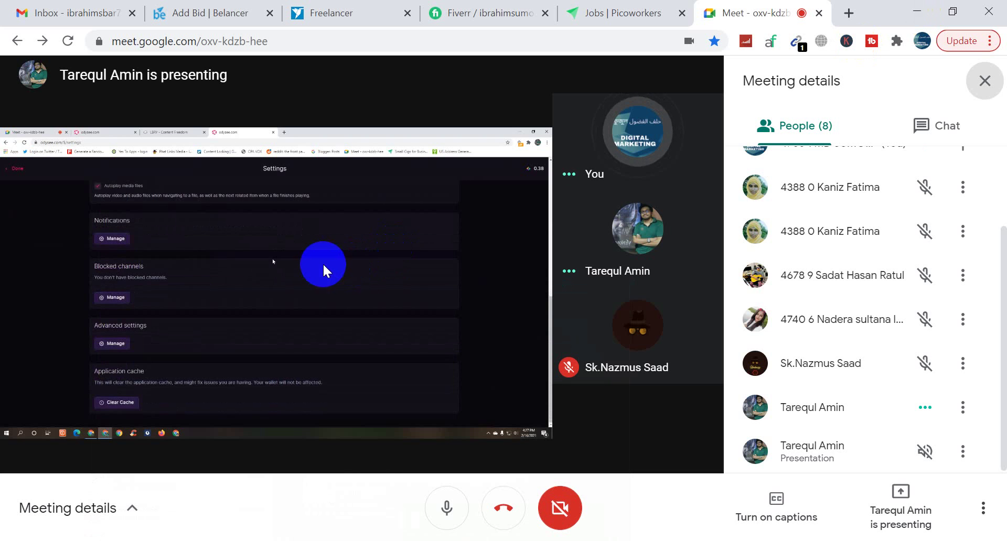
# Step: Mute the microphone in the meeting while the participant is presenting, and turn it back on
pyautogui.moveTo(320, 263)
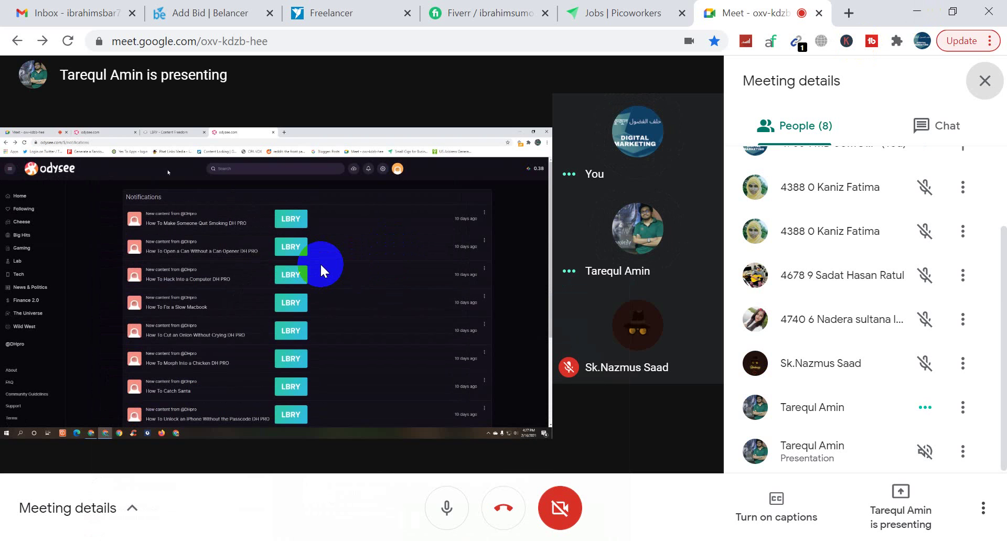
pyautogui.click(450, 510)
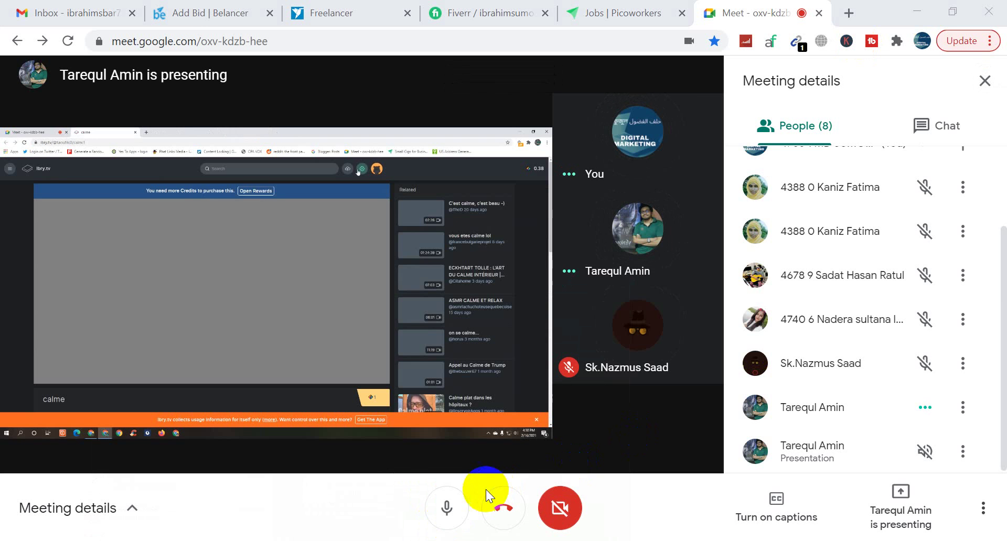
pyautogui.click(452, 507)
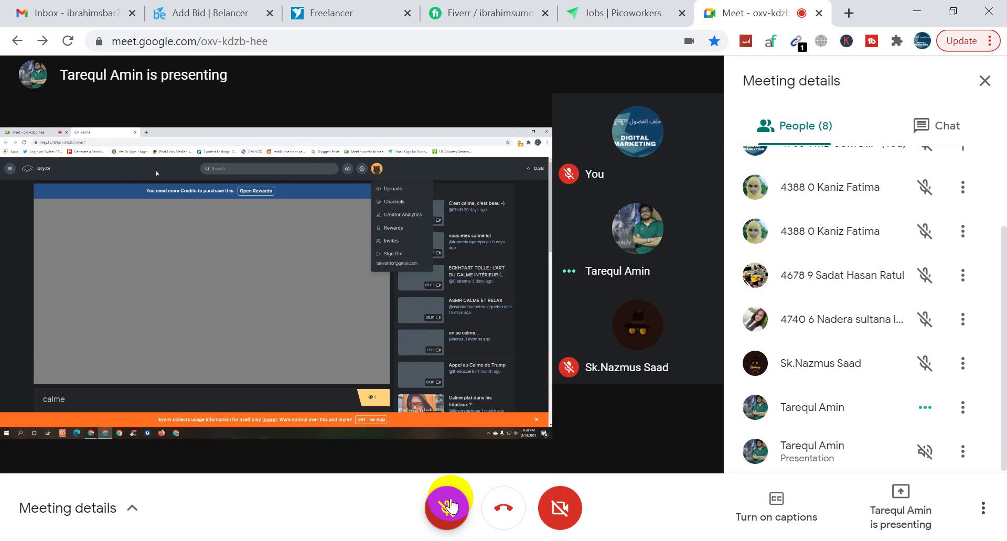
pyautogui.click(447, 507)
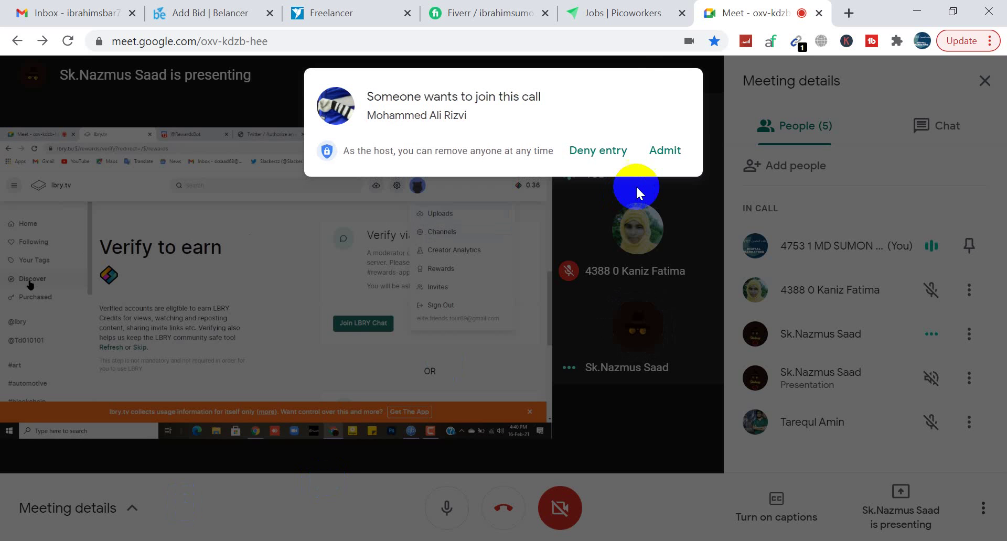
# Step: Admit all the people waiting to join the call
pyautogui.click(664, 160)
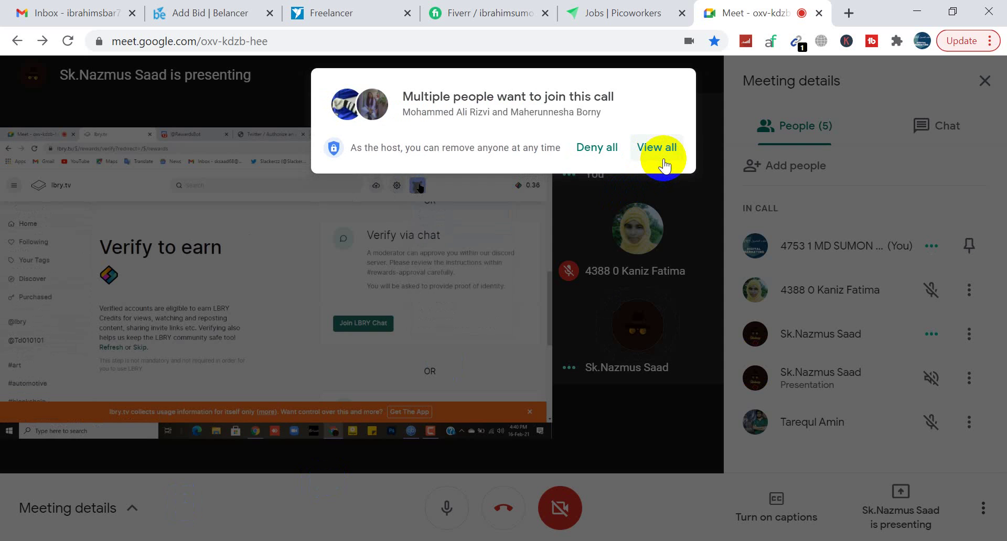
pyautogui.click(663, 160)
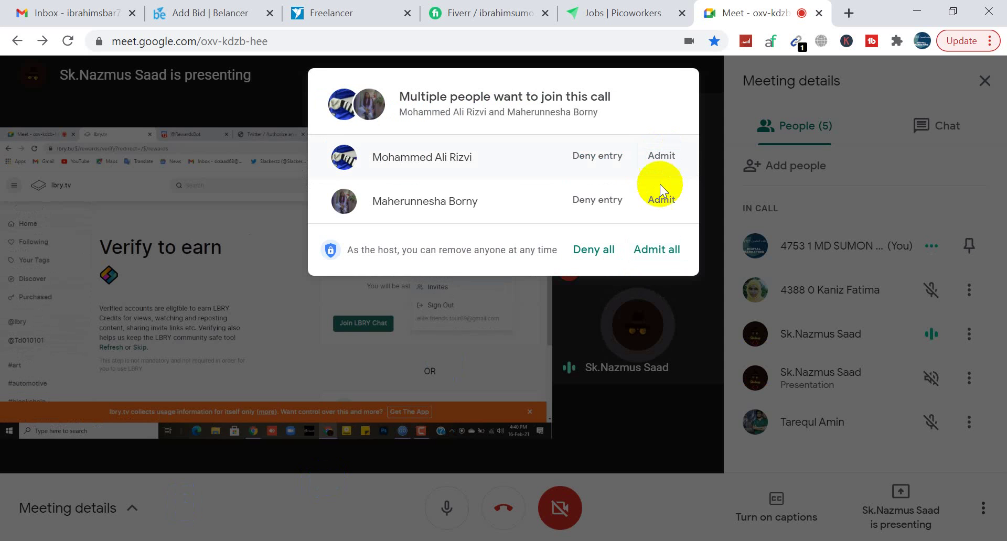
pyautogui.click(656, 250)
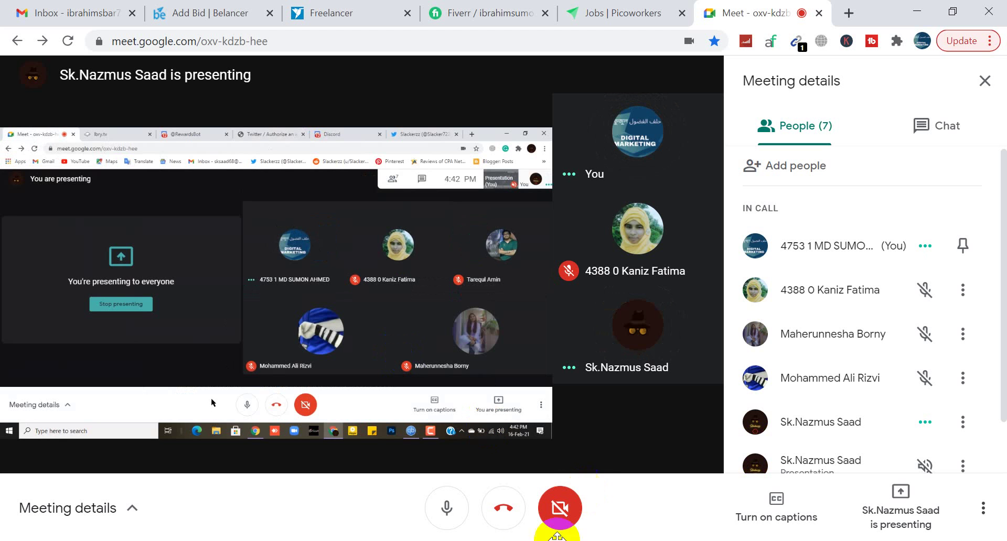
# Step: Mute the own microphone during the second presentation and unmute it again
pyautogui.click(443, 510)
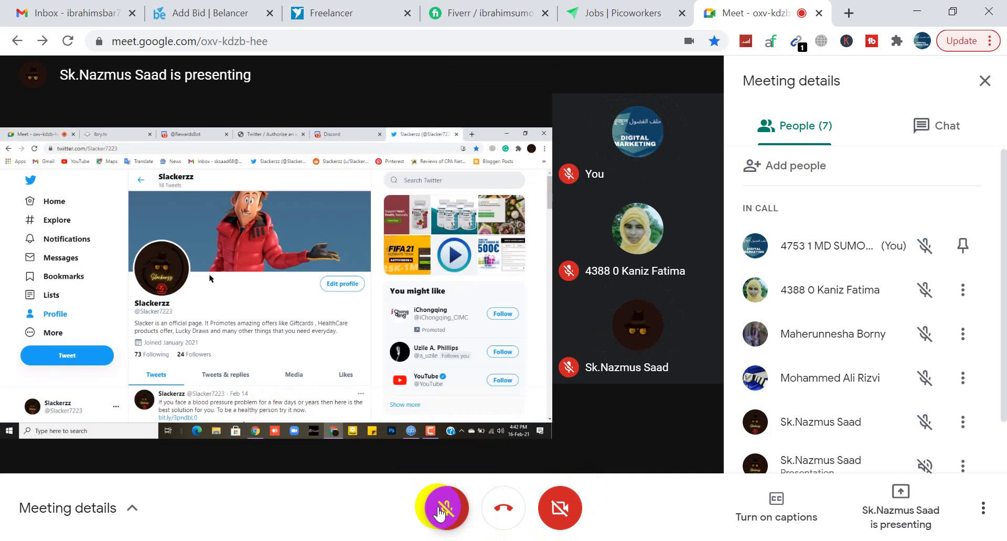
pyautogui.click(444, 508)
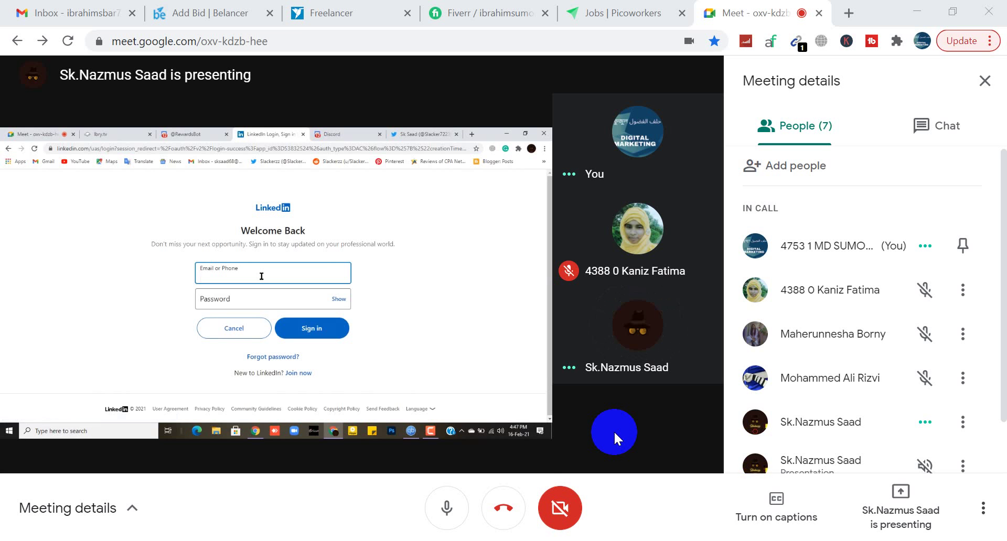
# Step: Change the meeting layout to Auto and raise the maximum number of tiles to 49
pyautogui.click(990, 515)
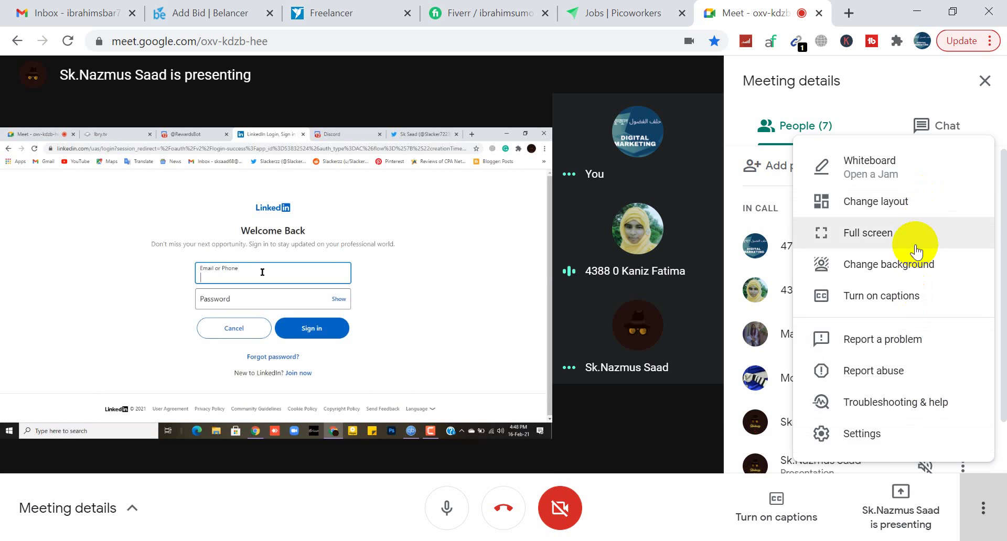
pyautogui.click(913, 212)
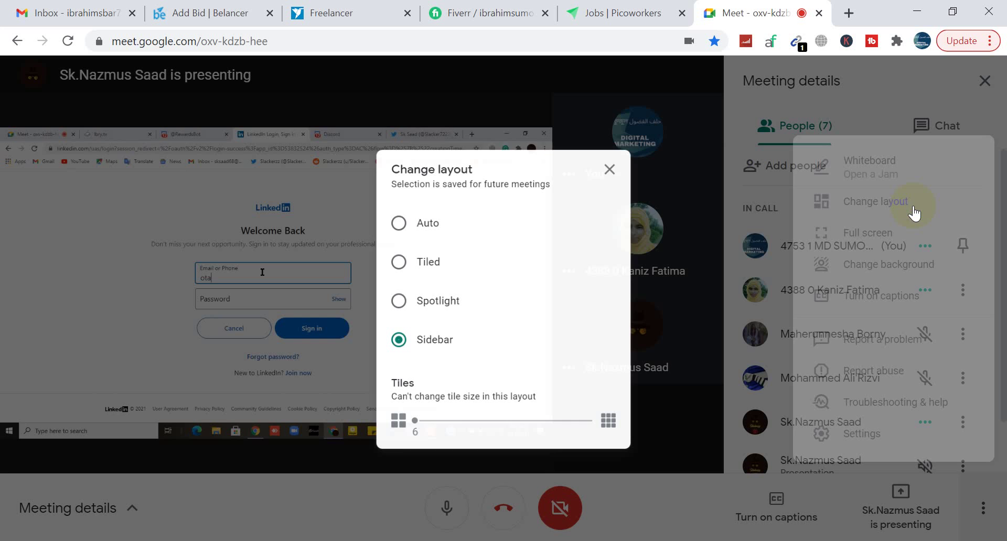
pyautogui.moveTo(410, 426); pyautogui.dragTo(597, 426)
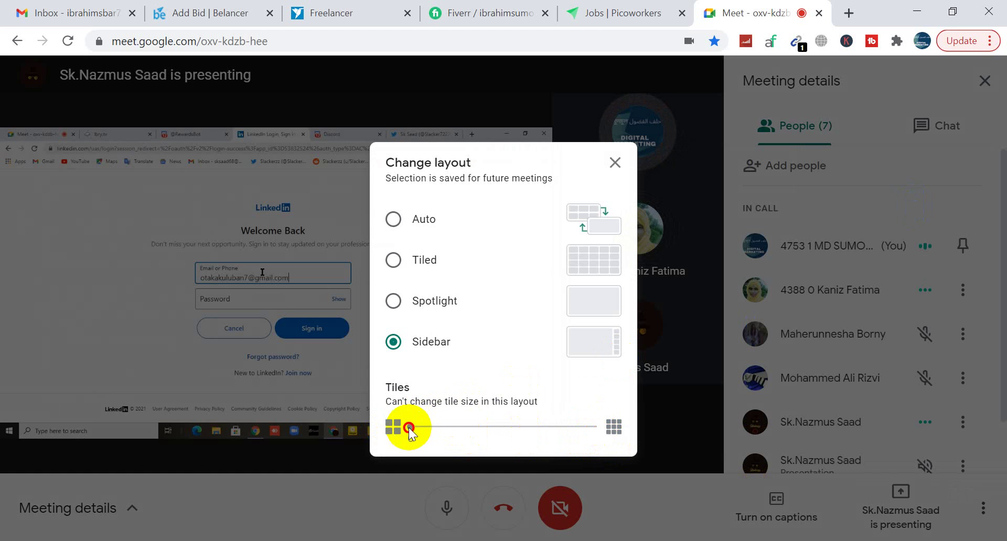
pyautogui.moveTo(410, 427); pyautogui.dragTo(595, 432)
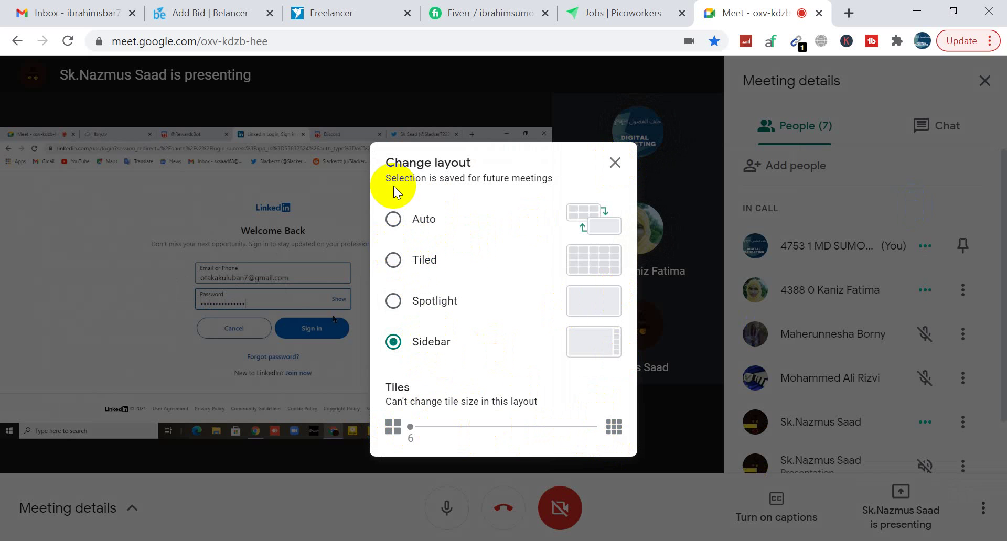
pyautogui.click(393, 219)
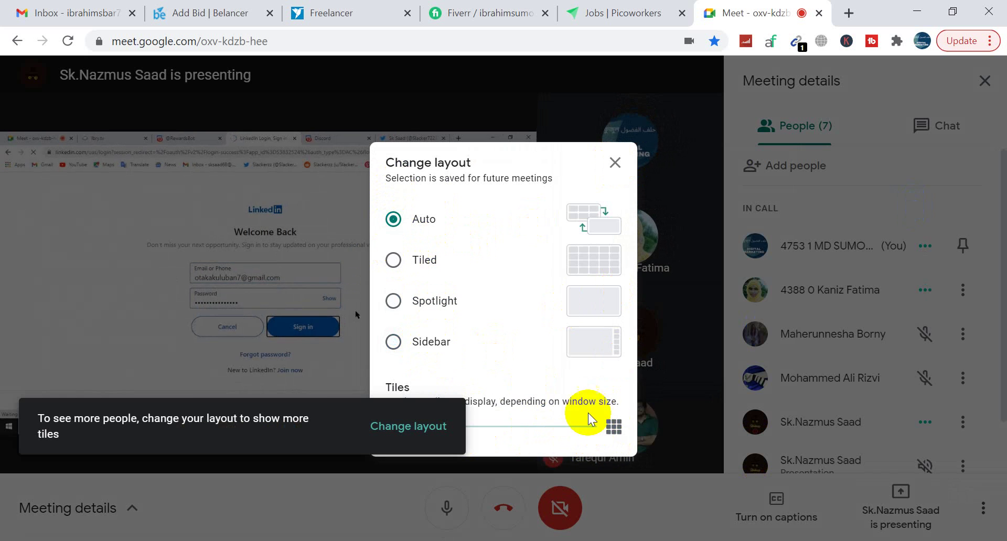
pyautogui.click(597, 427)
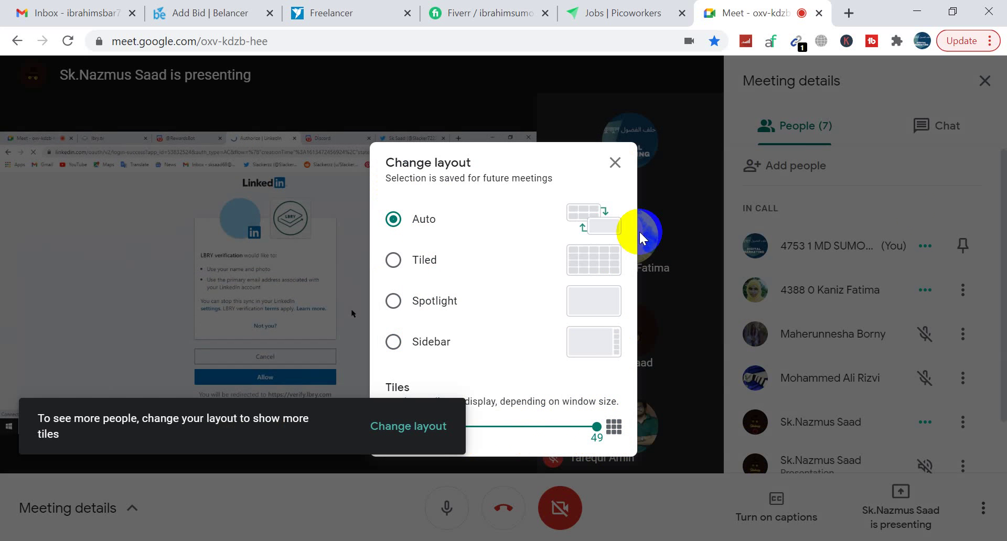
pyautogui.click(615, 163)
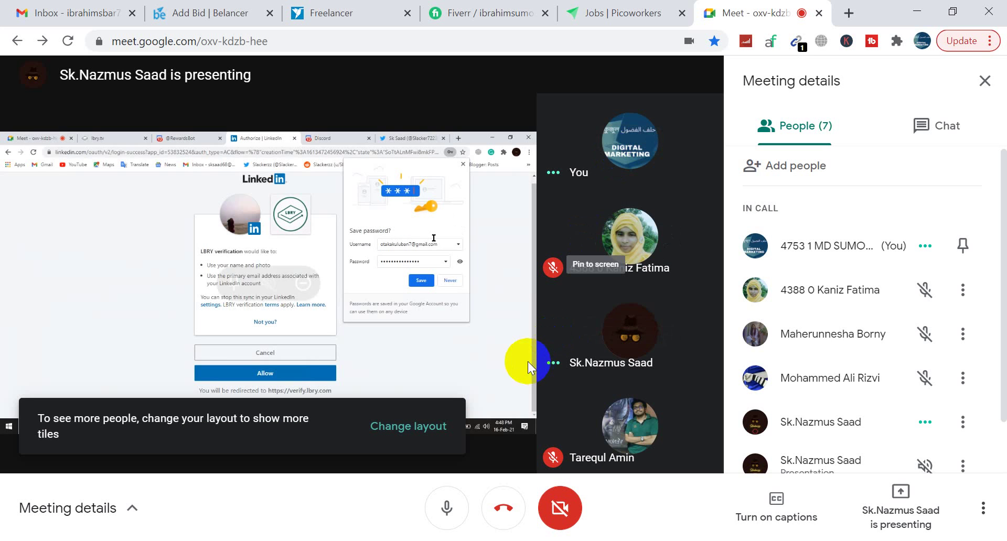
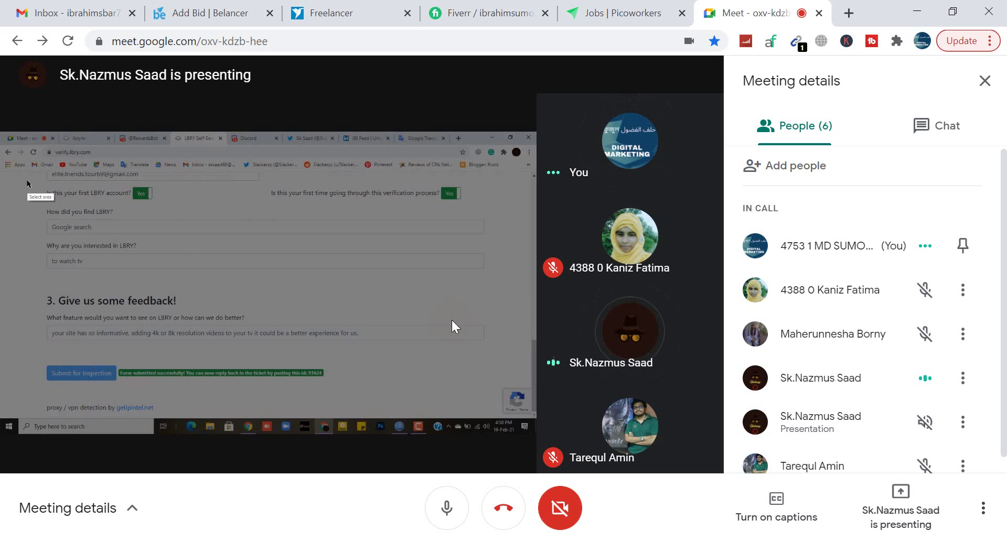
pyautogui.click(452, 327)
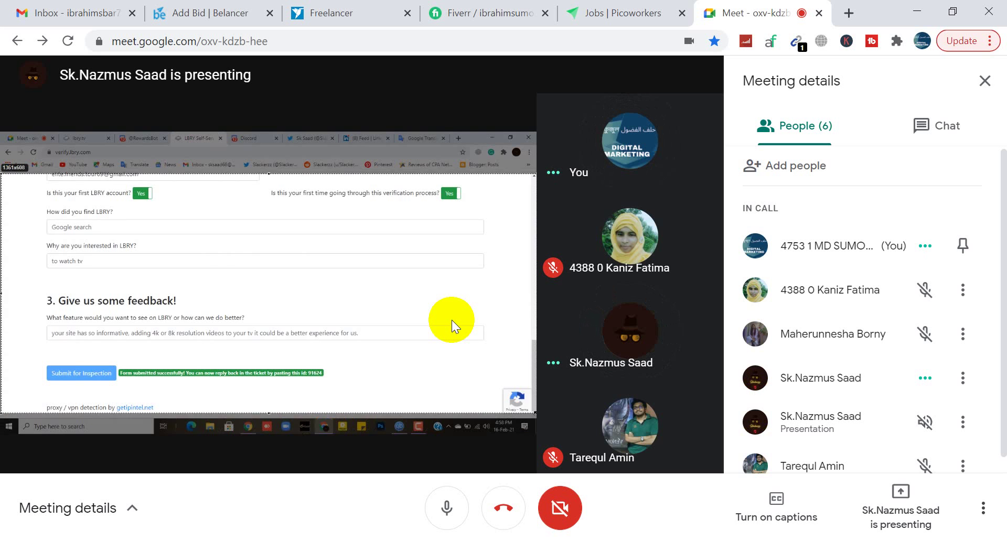